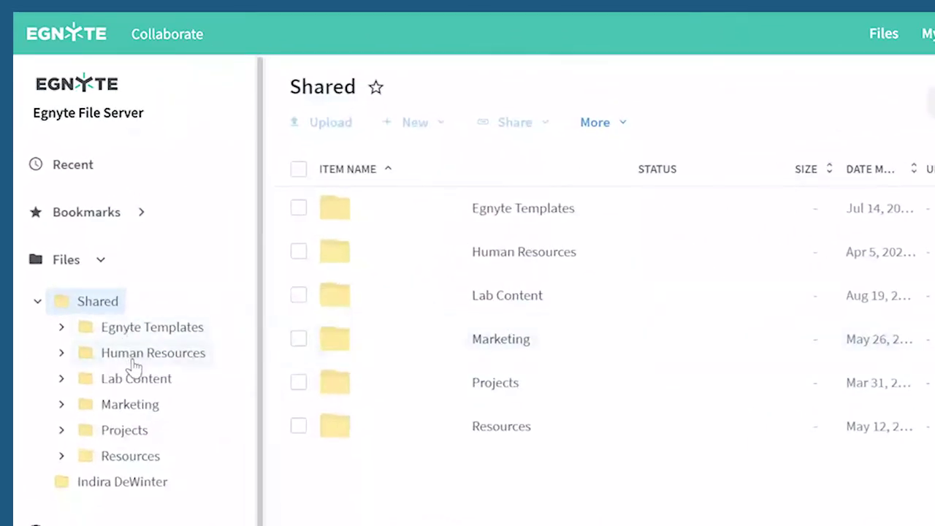
Inside Human Resources, create a new folder named 'test'.
left_click(133, 358)
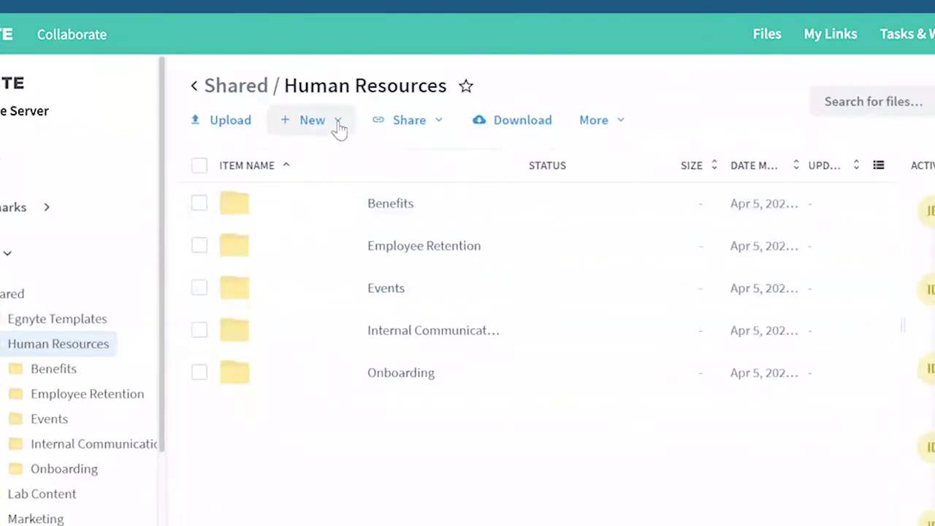
left_click(338, 128)
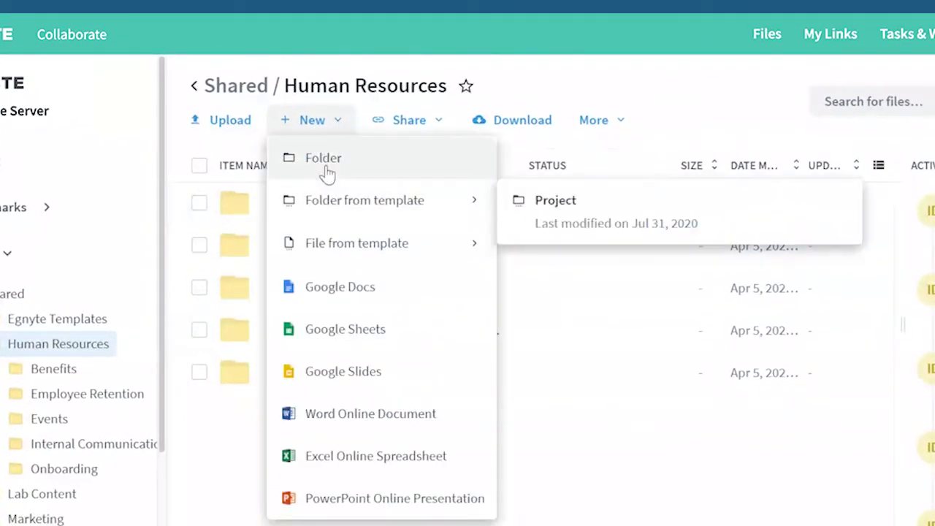
left_click(325, 168)
key("BackSpace")
type("test")
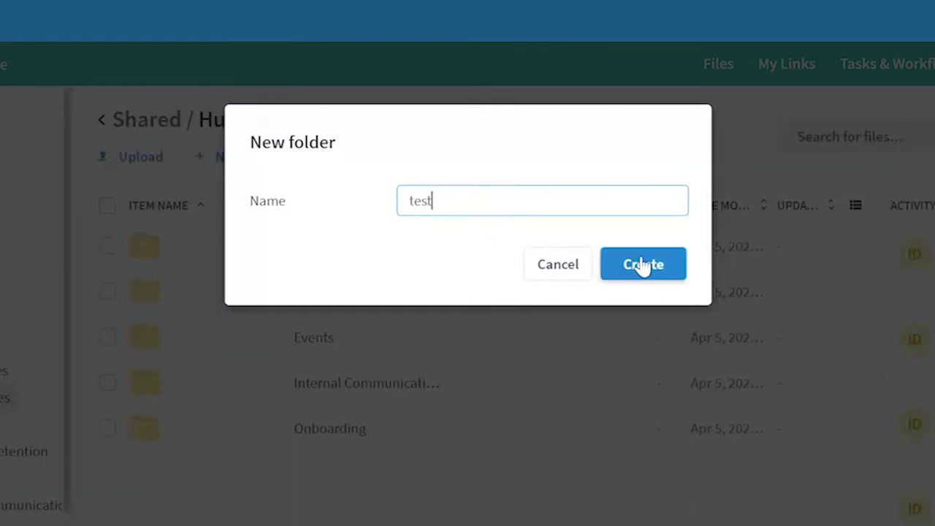
left_click(643, 267)
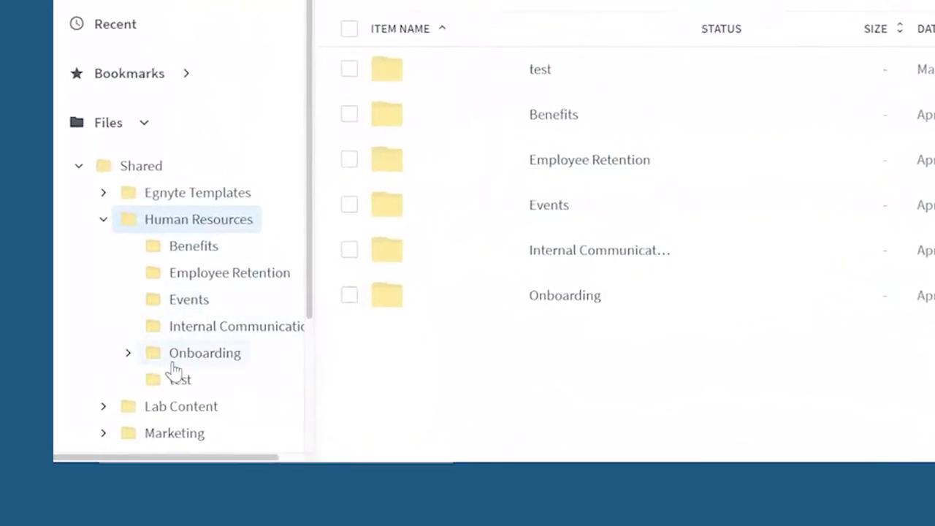
Go through Onboarding > 2019 > Q4 > December 2019 to the new hire's empty Offer Letter folder.
left_click(126, 356)
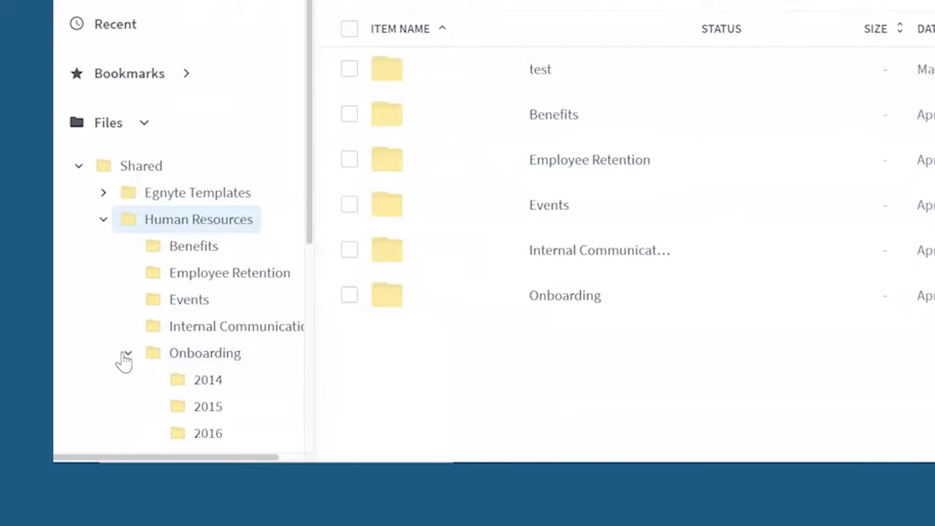
scroll(205, 379, "down", 3)
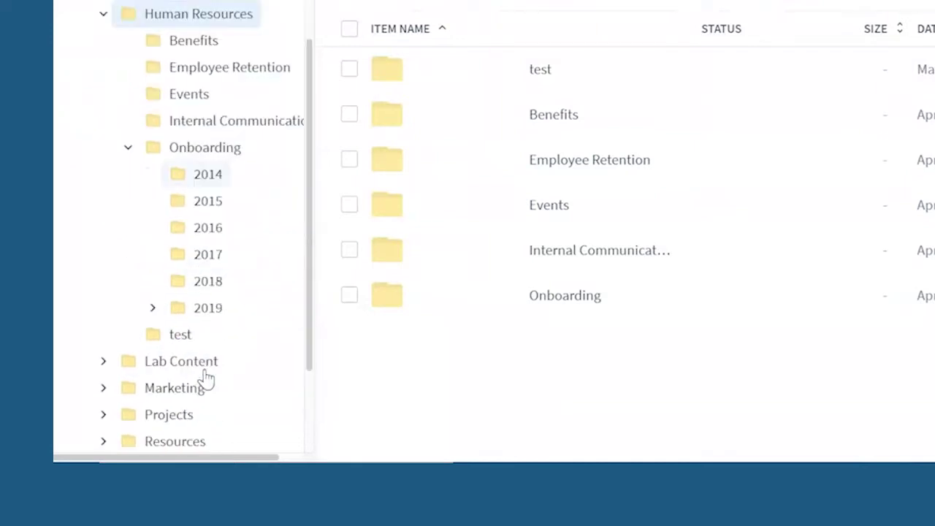
left_click(209, 316)
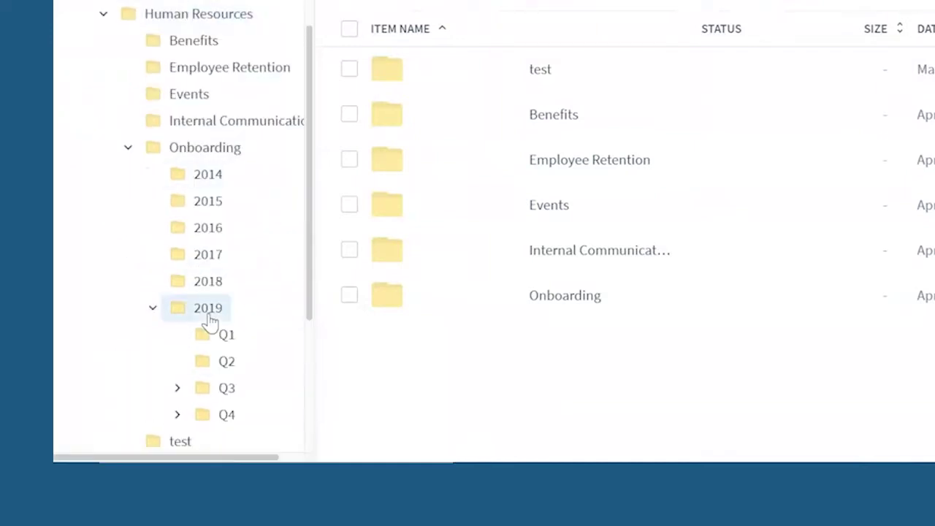
left_click(232, 414)
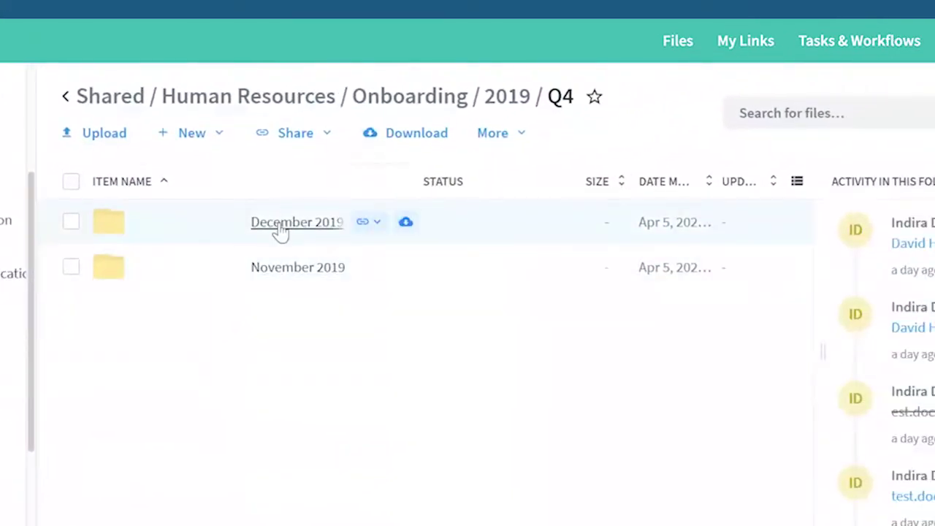
left_click(281, 231)
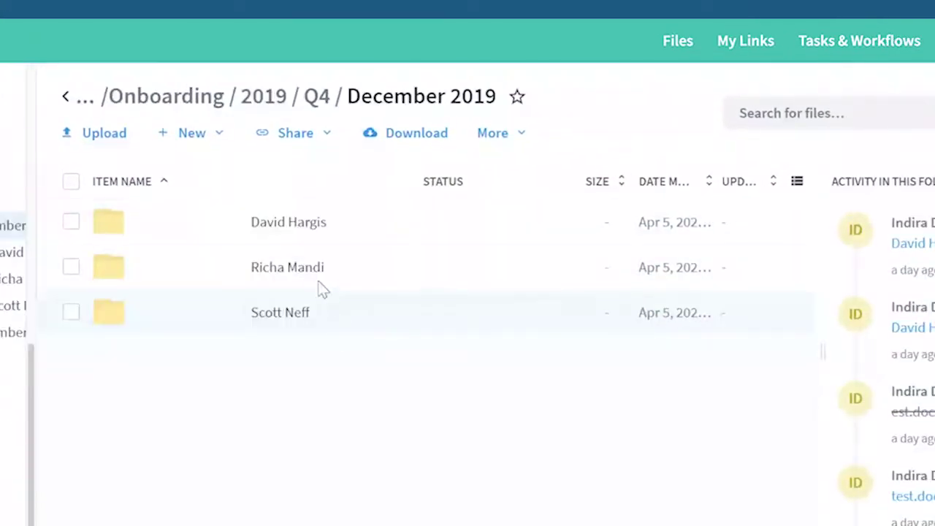
left_click(303, 274)
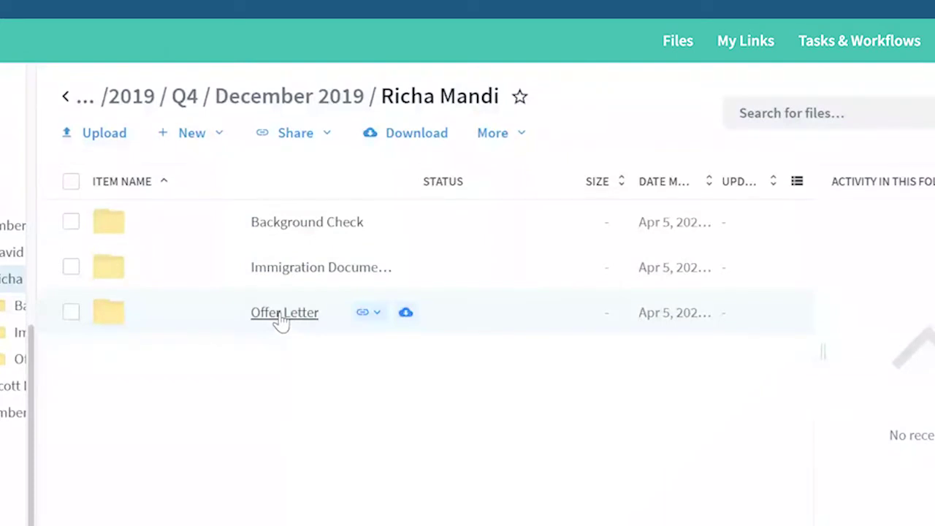
left_click(282, 314)
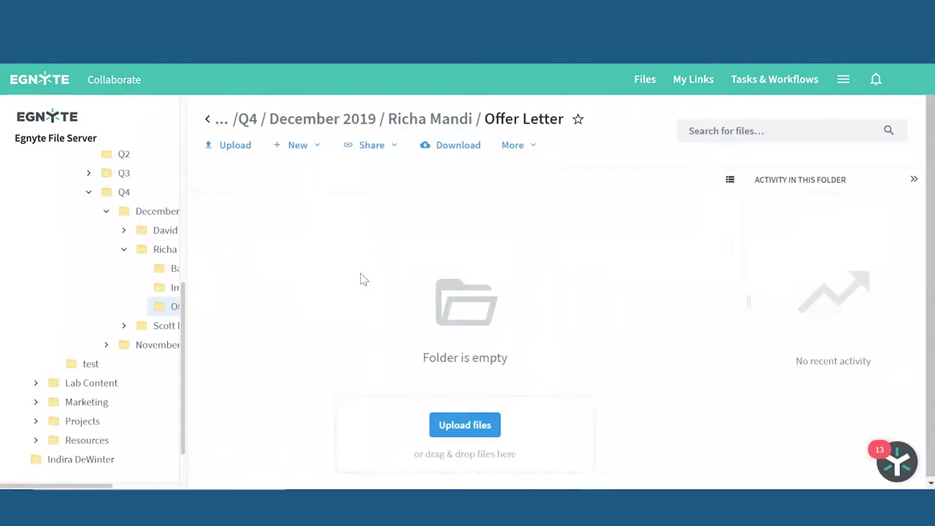
Create a Word Online document named with the new hire's first name and save it.
left_click(316, 149)
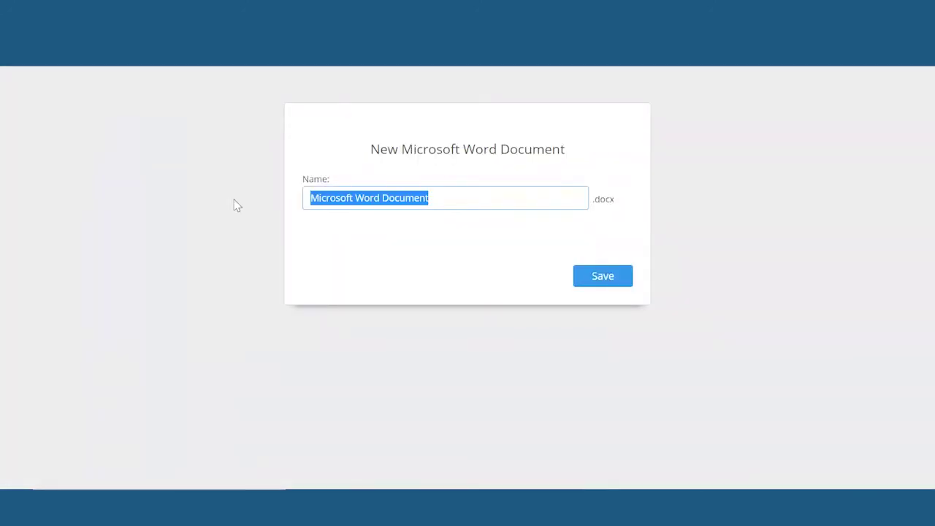
type("Misha offer letter")
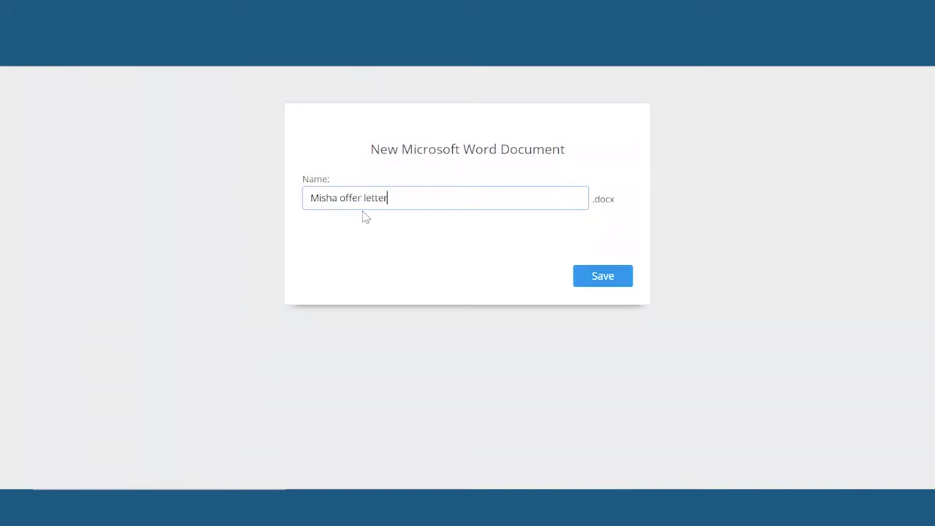
left_click(593, 285)
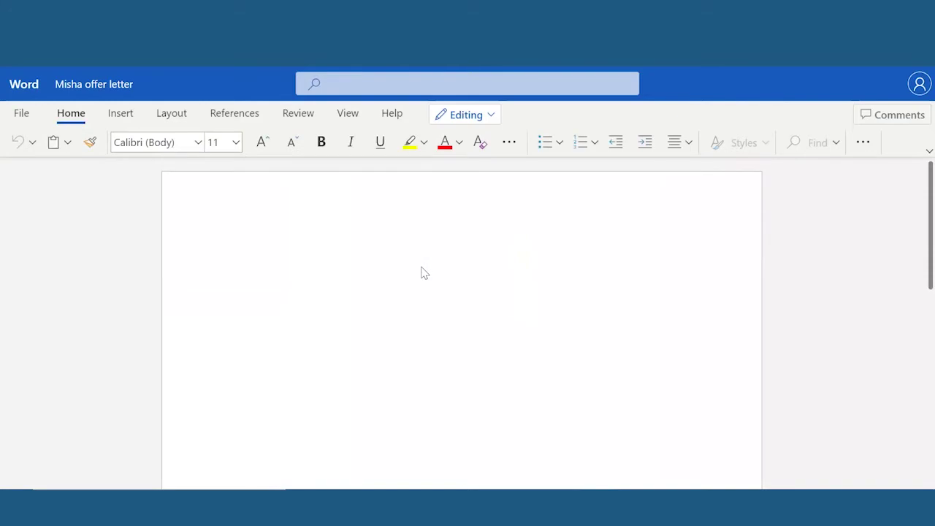
Type a 'Dear' greeting with the candidate's first name and start a new paragraph.
type("Dear ")
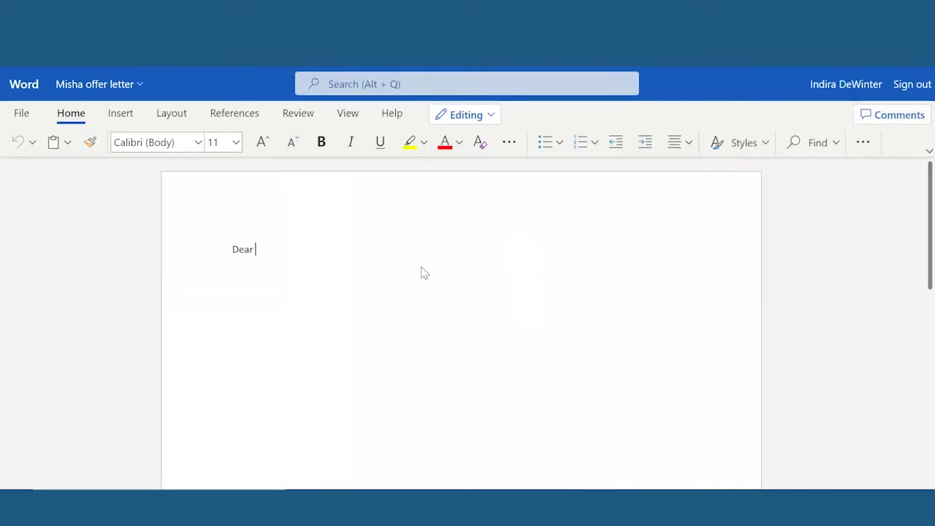
type("Misha")
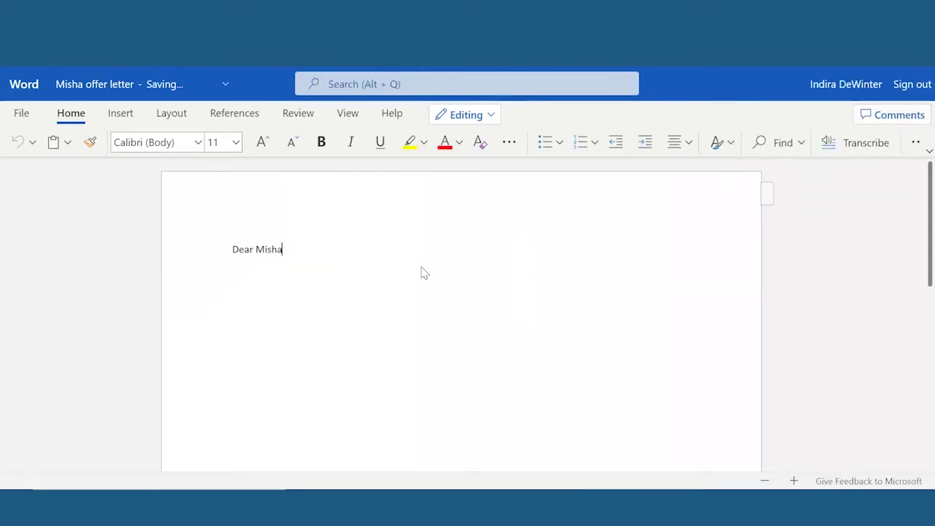
key("Return")
key("Return")
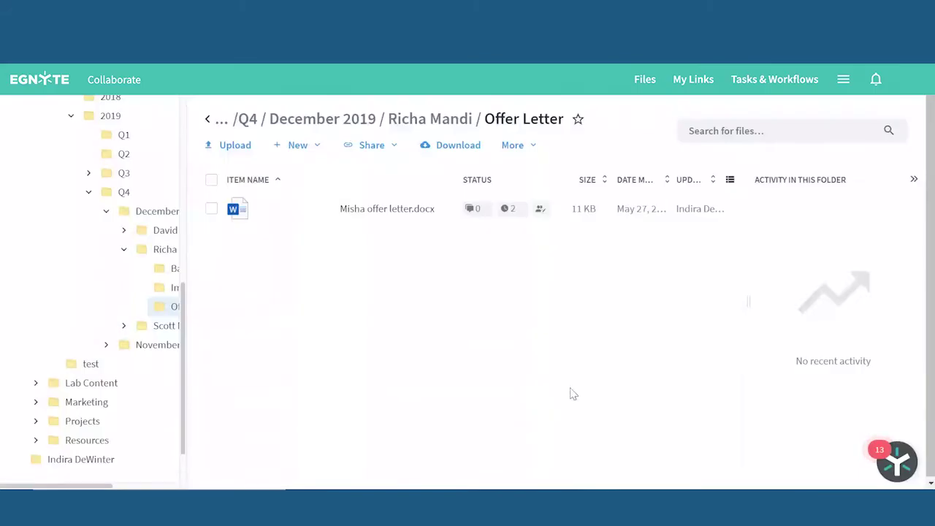
Rename the offer letter .docx with the new hire's full name and reopen it in Word Online.
mouse_move(355, 202)
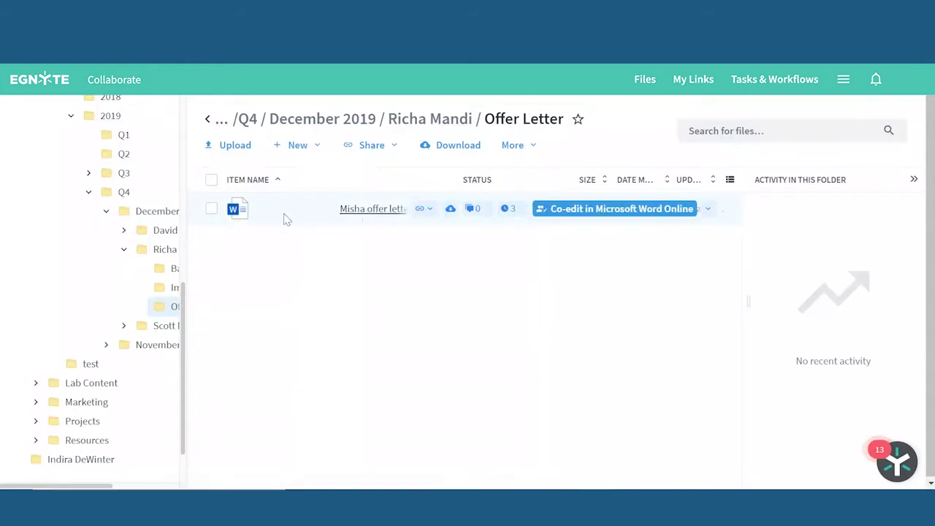
right_click(212, 209)
scroll(602, 471, "down", 2)
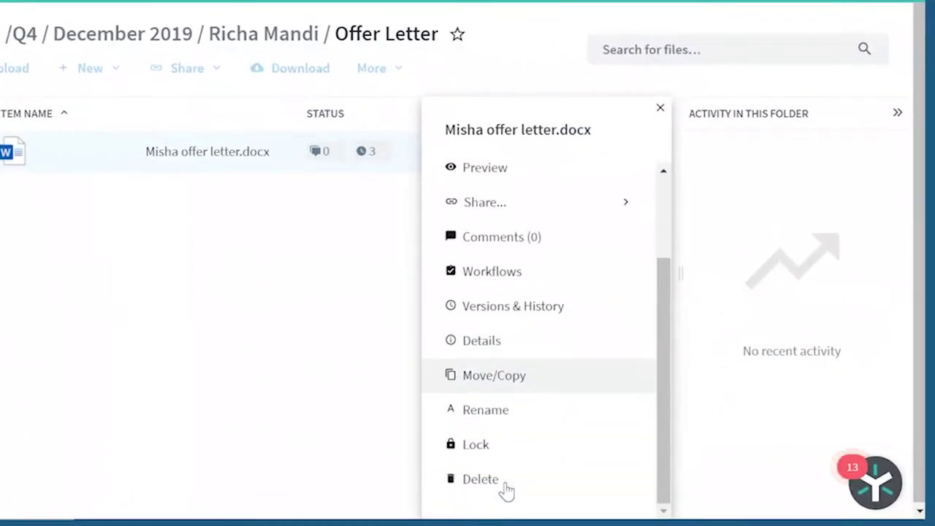
left_click(503, 421)
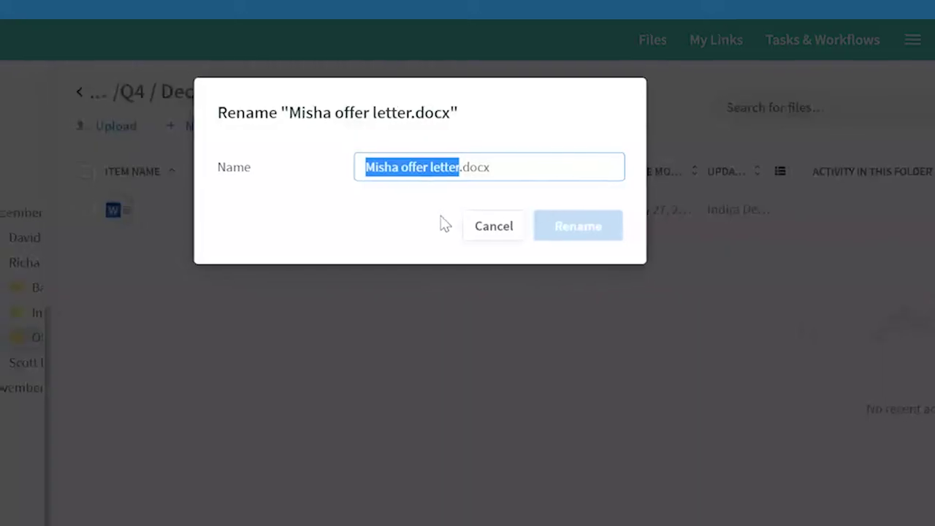
left_click(441, 189)
key("BackSpace")
key("BackSpace")
key("BackSpace")
key("BackSpace")
key("BackSpace")
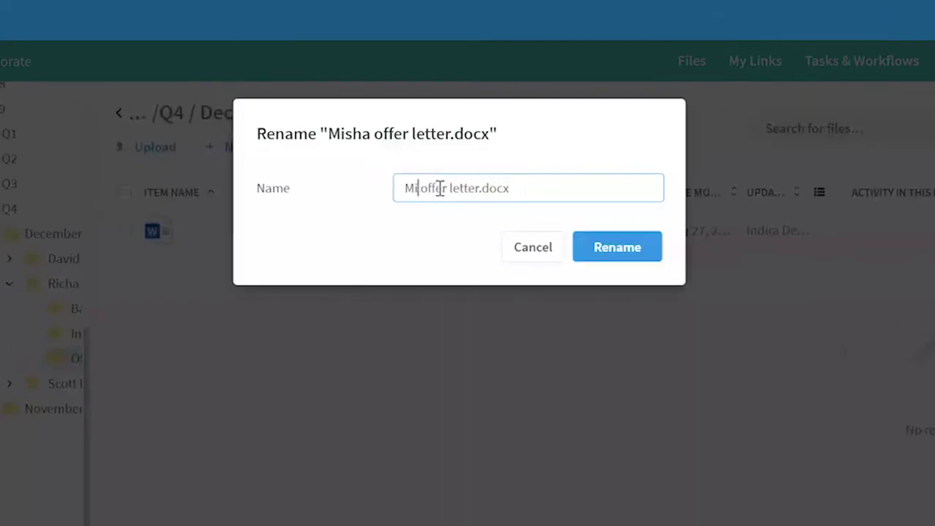
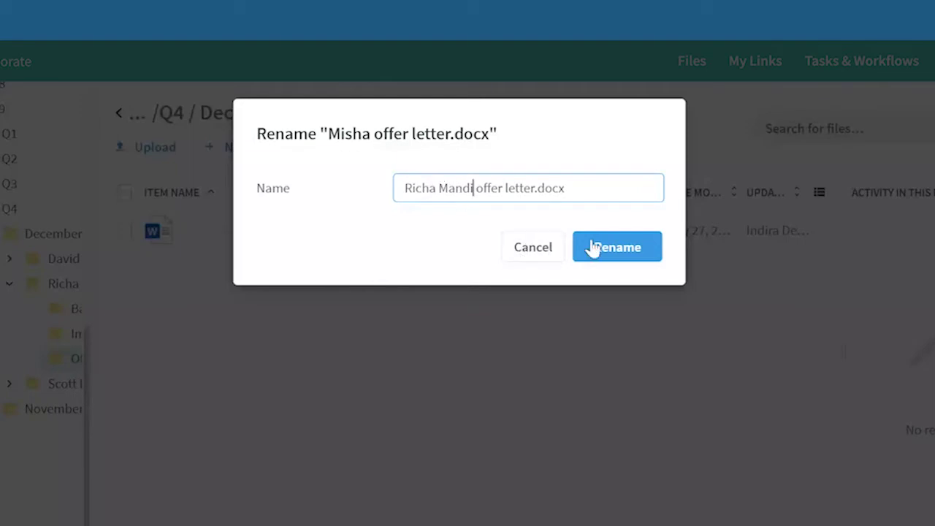
left_click(603, 250)
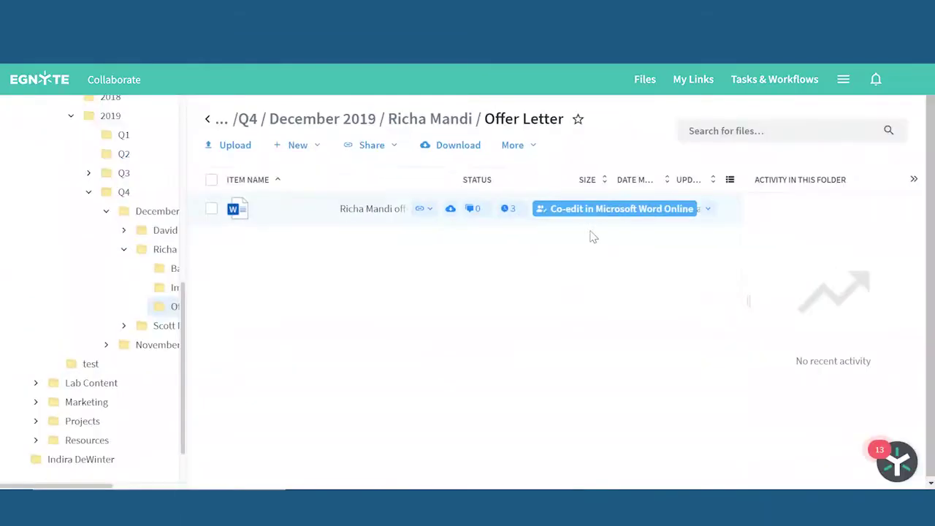
left_click(593, 211)
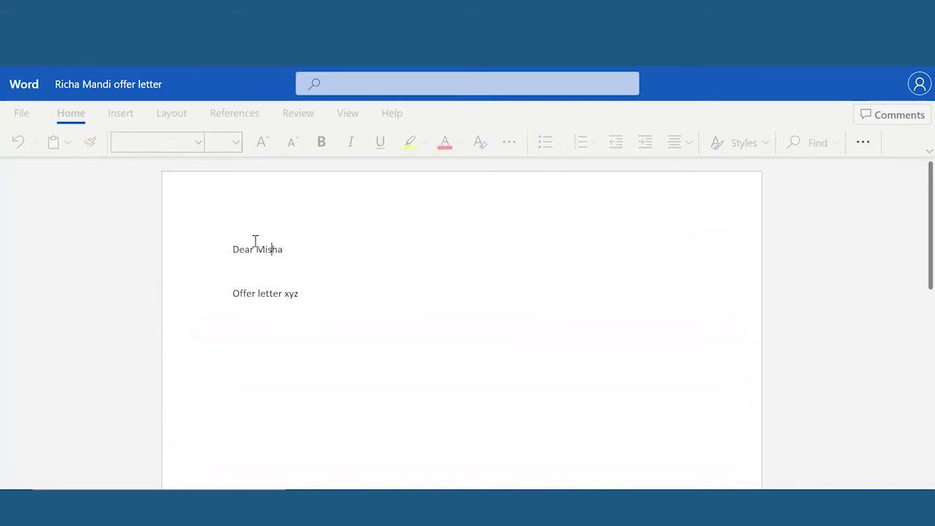
Replace the greeting's first name with the correct one, then bring up the file's Egnyte actions.
double_click(292, 250)
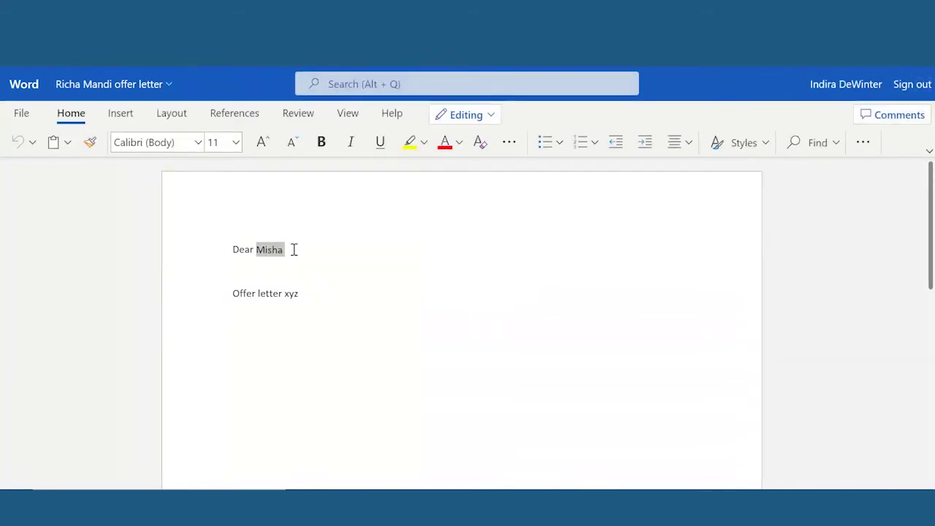
type("Richa")
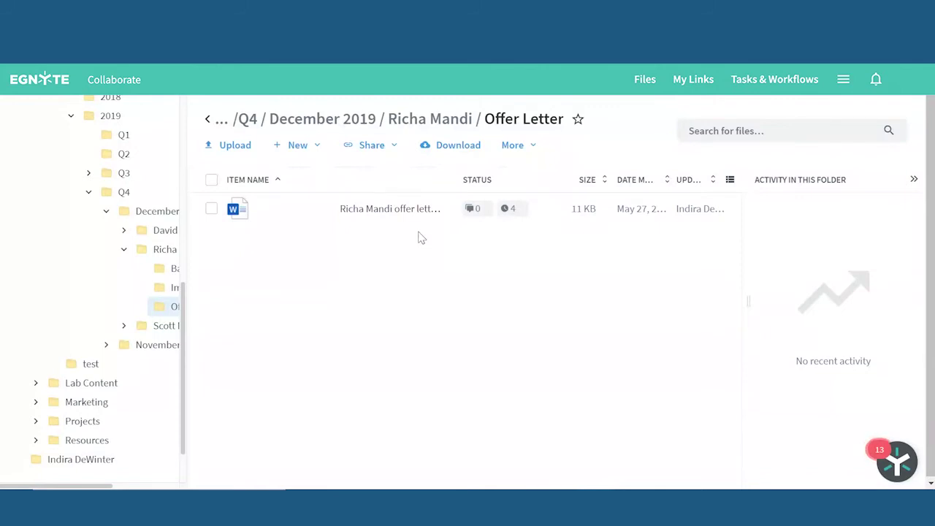
mouse_move(341, 211)
right_click(228, 210)
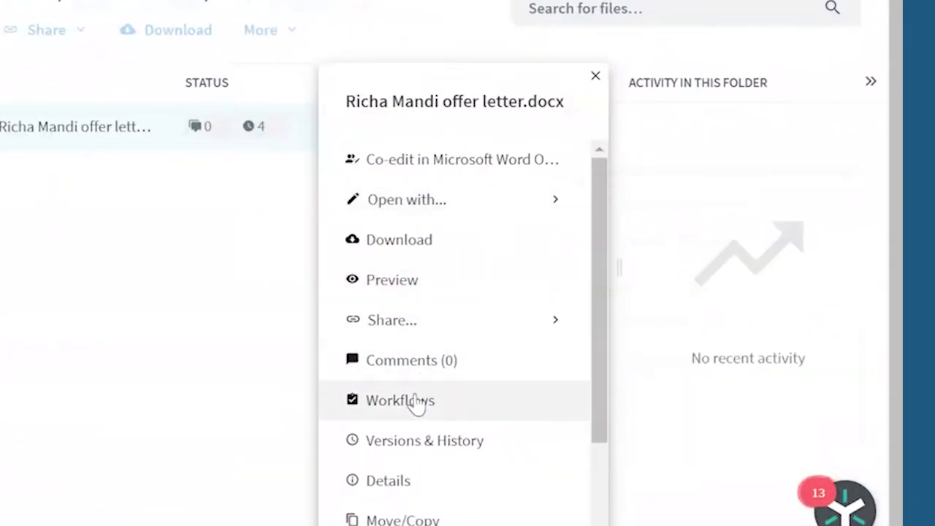
Draft an Approval workflow with task name 'Please approve this offer', then cancel it.
left_click(400, 401)
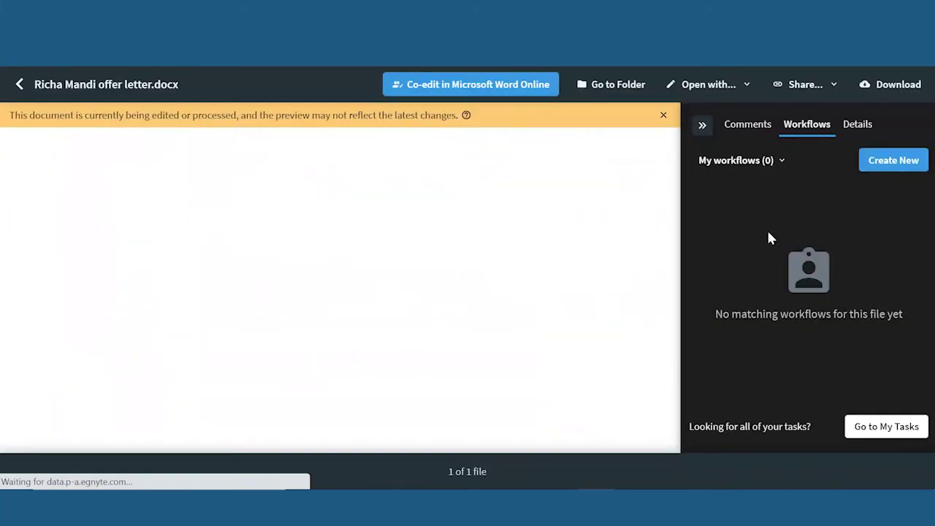
left_click(907, 160)
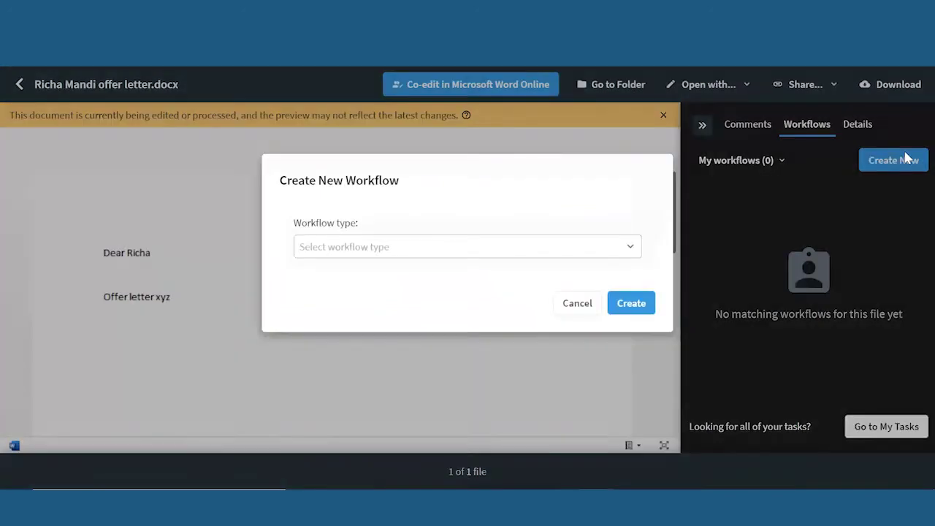
left_click(377, 212)
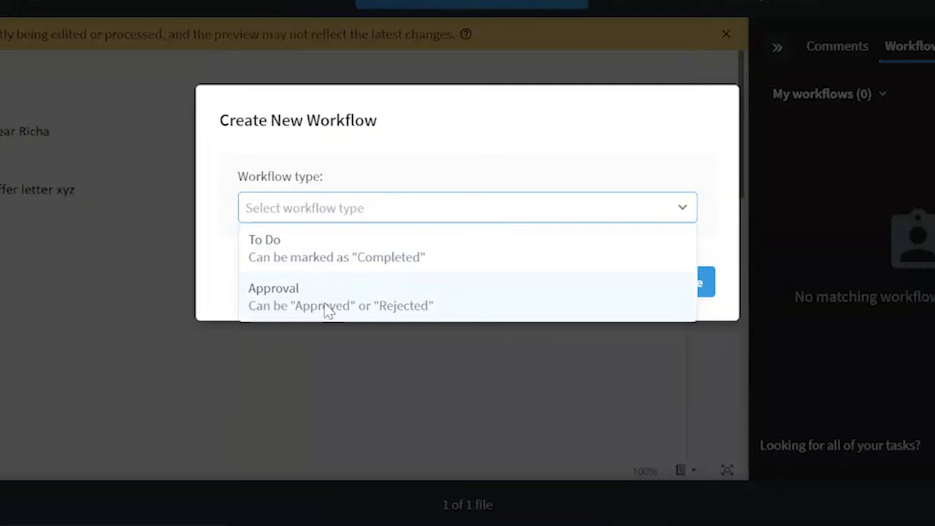
left_click(327, 311)
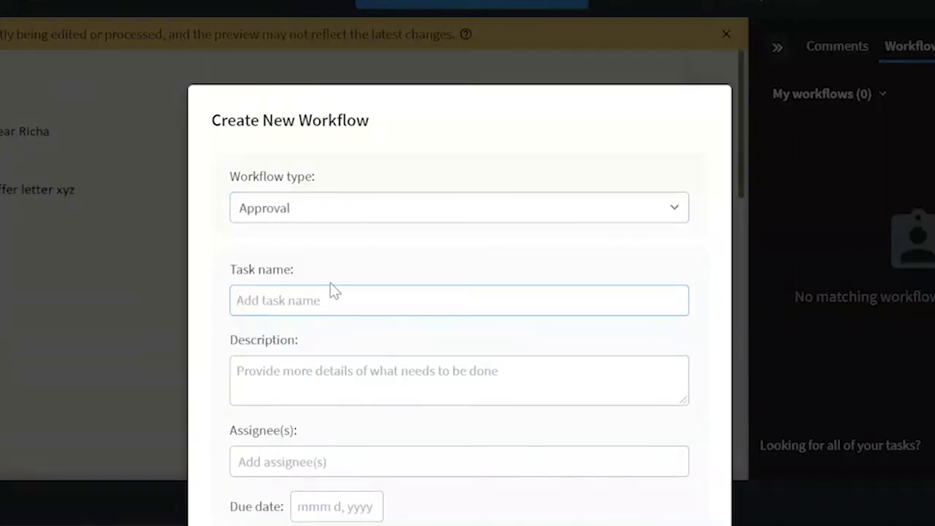
type("Please approve this offer")
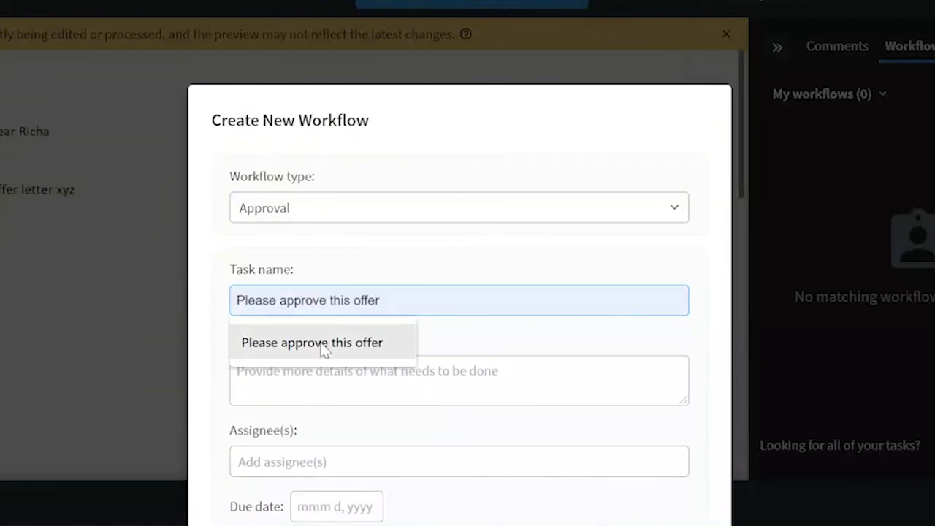
left_click(319, 345)
scroll(310, 399, "down", 2)
scroll(310, 399, "down", 1)
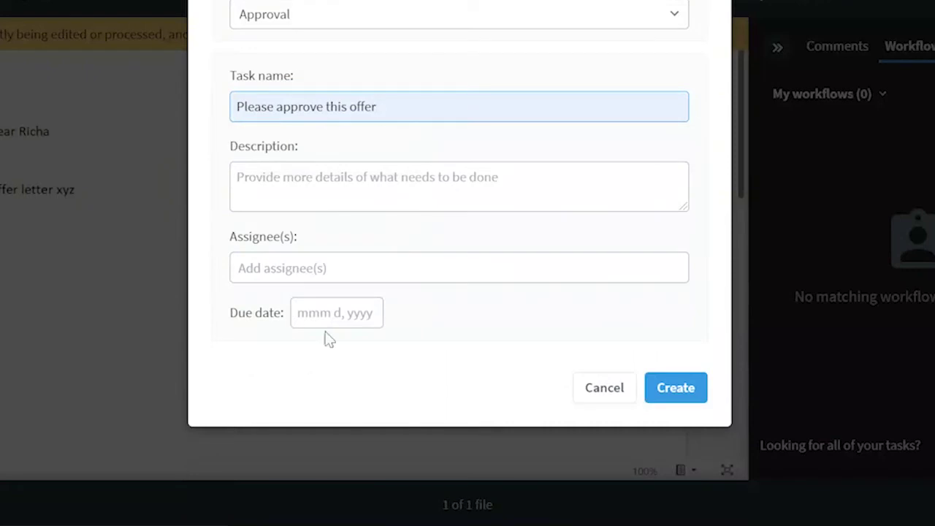
left_click(326, 260)
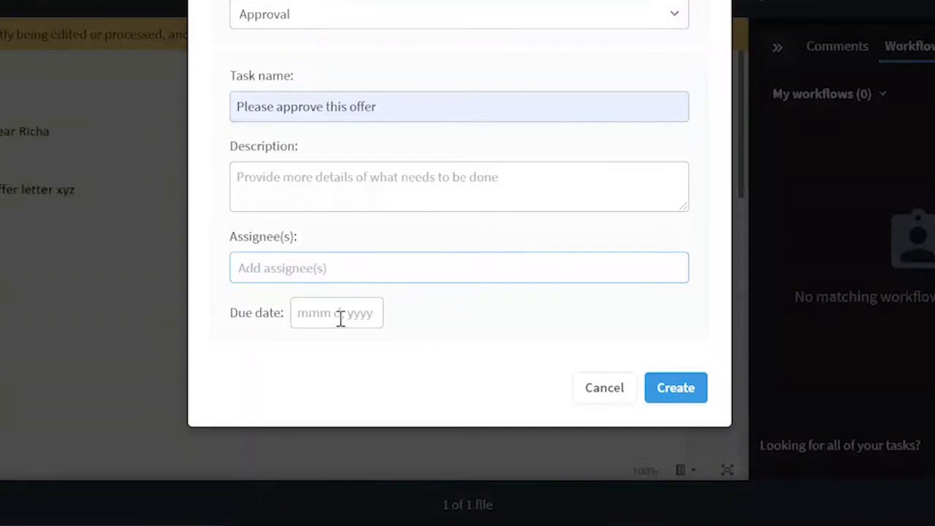
left_click(605, 388)
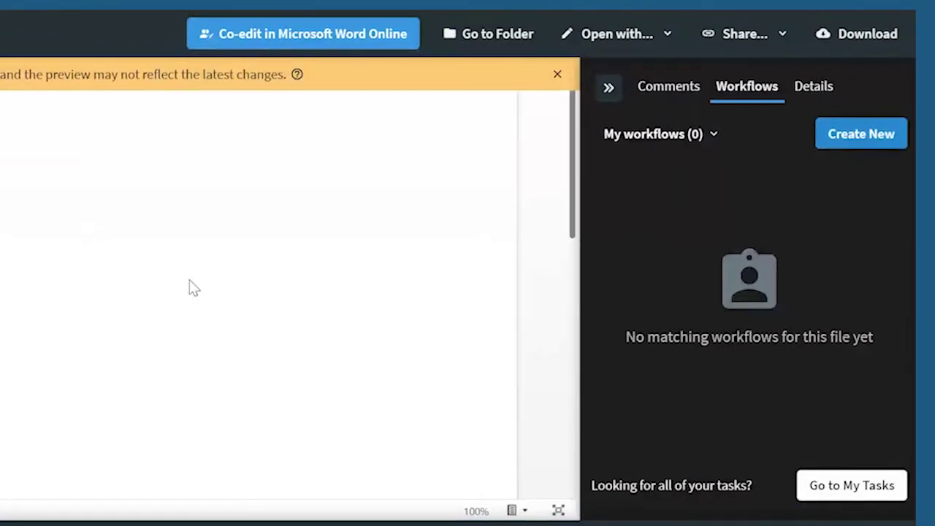
Check the offer letter's Comments, Workflows and Details tabs, then go back to the folder.
left_click(677, 98)
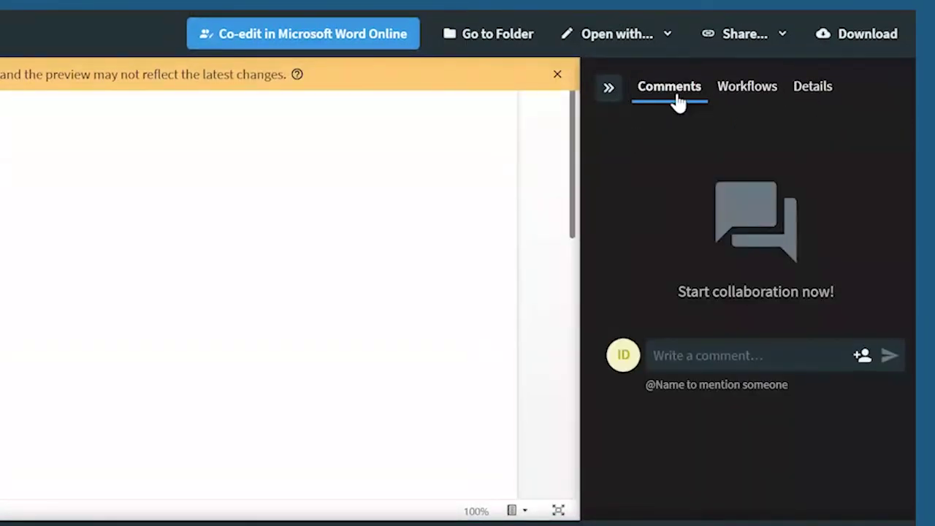
left_click(749, 90)
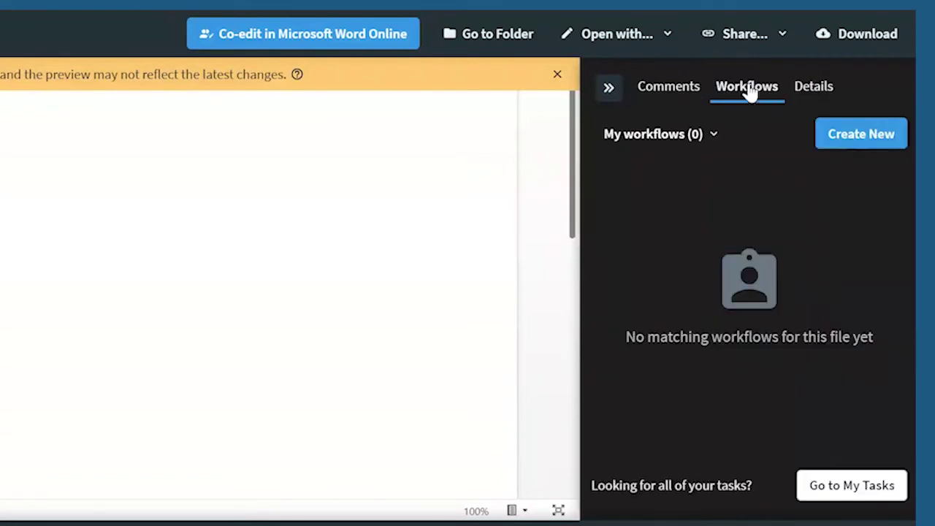
left_click(815, 89)
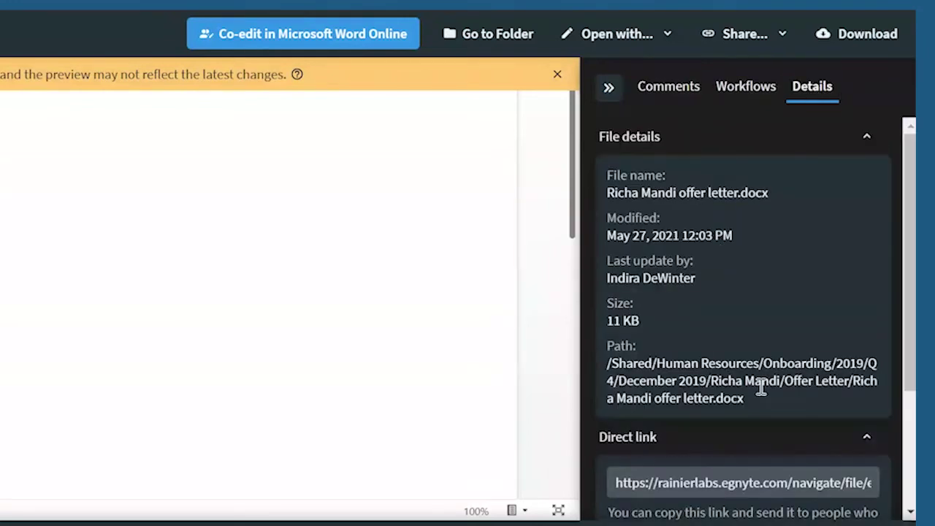
scroll(760, 387, "down", 3)
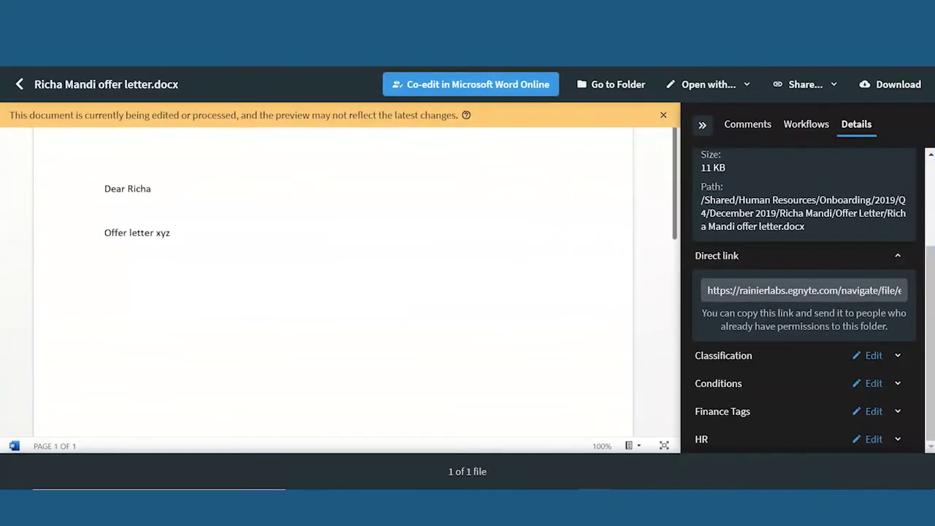
left_click(16, 85)
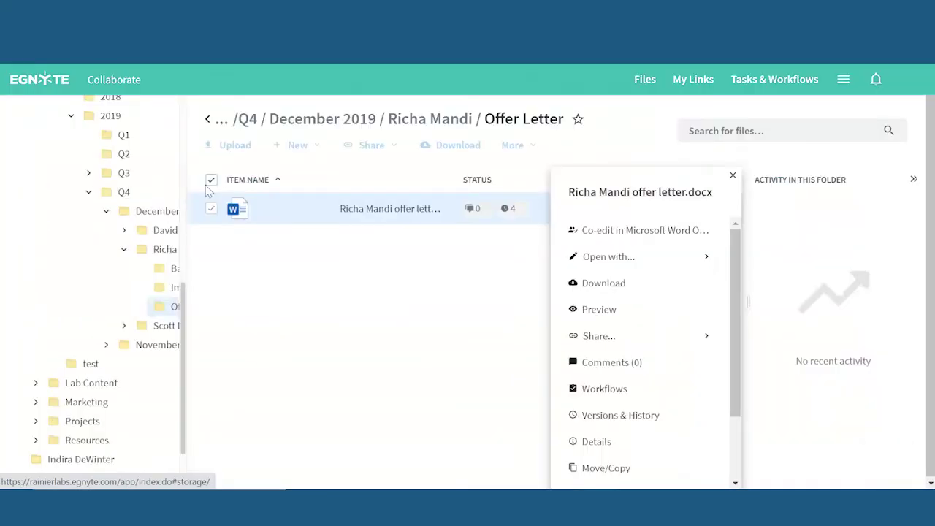
Insert the date line 'December 10 2019' above the greeting in the offer letter.
left_click(377, 211)
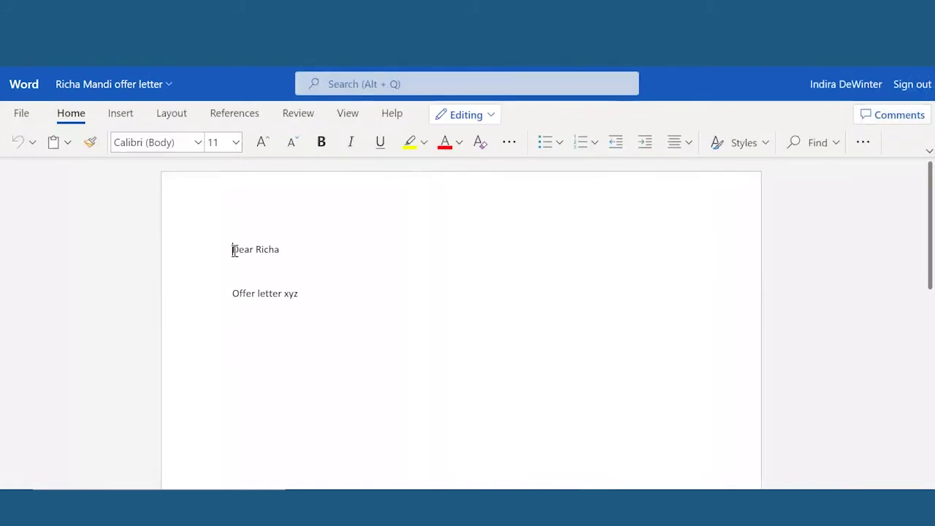
key("Return")
key("Return")
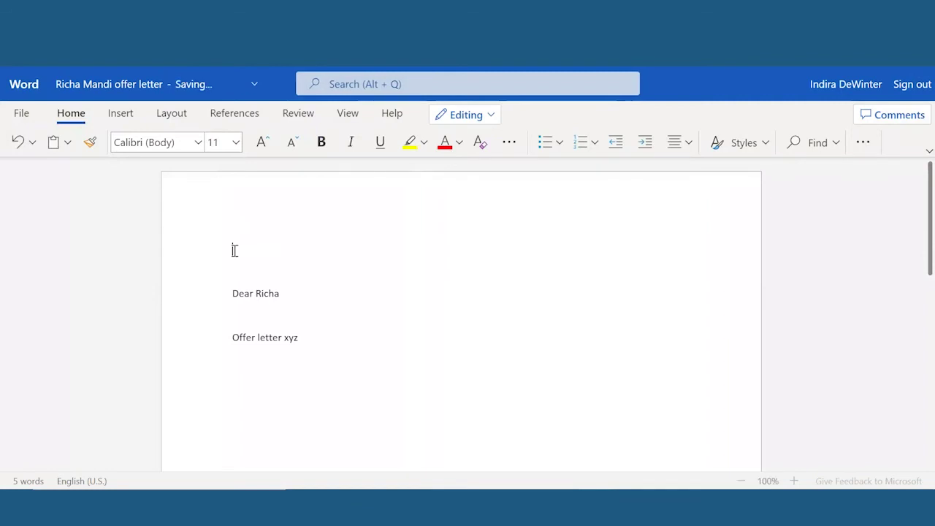
left_click(234, 251)
type("Dec")
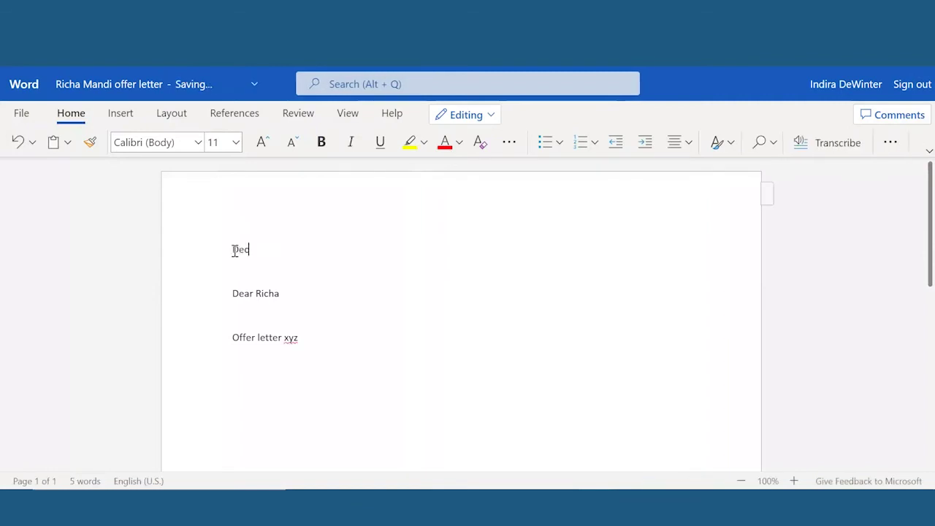
type("ember 10 2019")
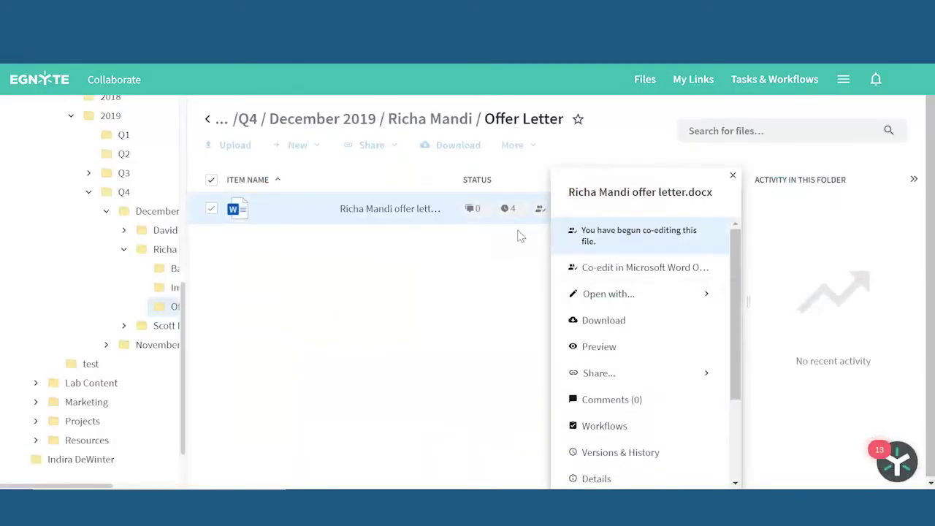
Close the file's action panel, then bring up the offer letter's actions again.
left_click(512, 260)
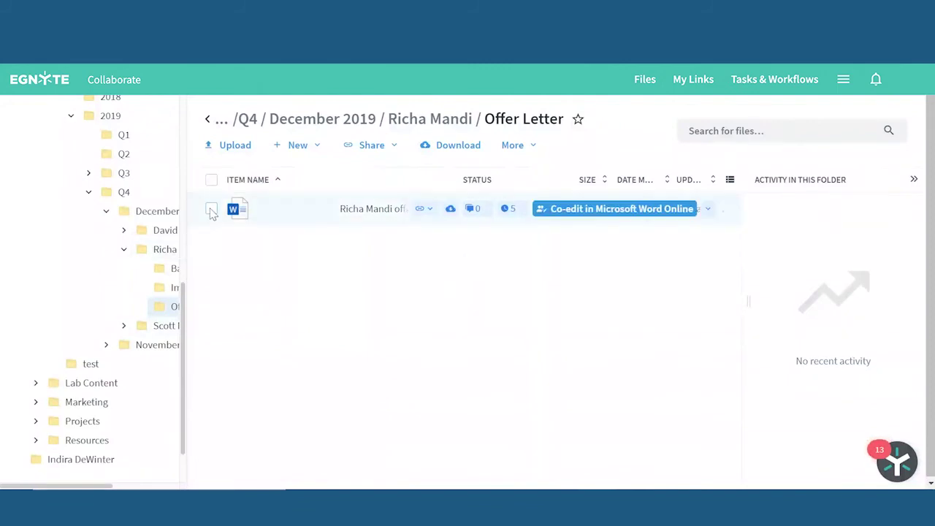
right_click(255, 293)
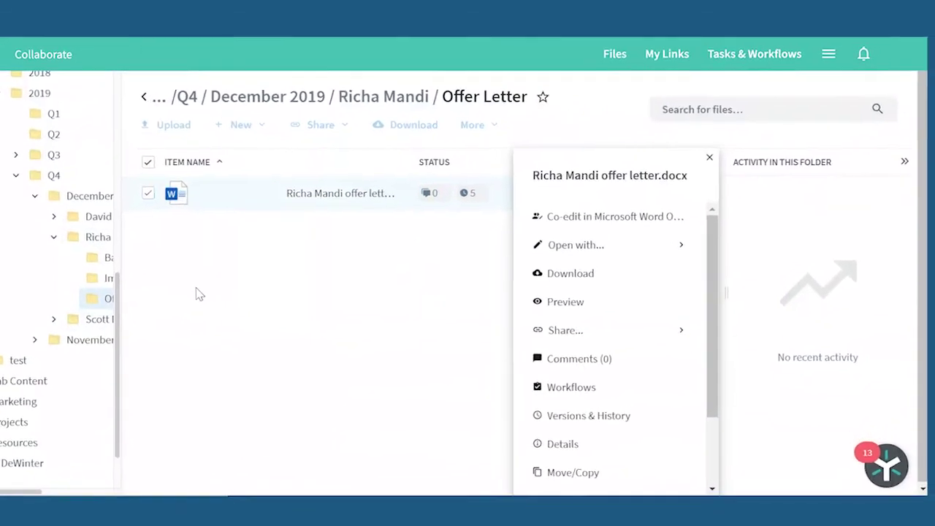
scroll(476, 415, "down", 3)
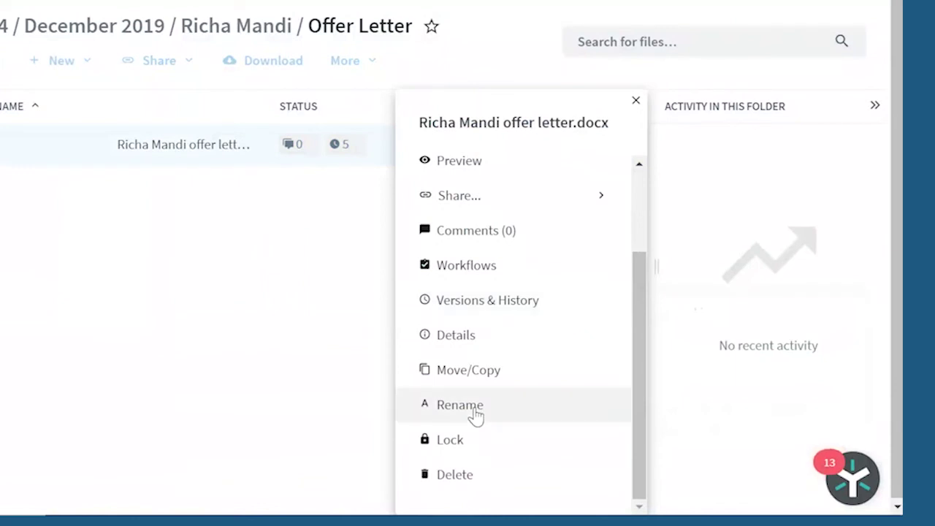
scroll(475, 415, "up", 3)
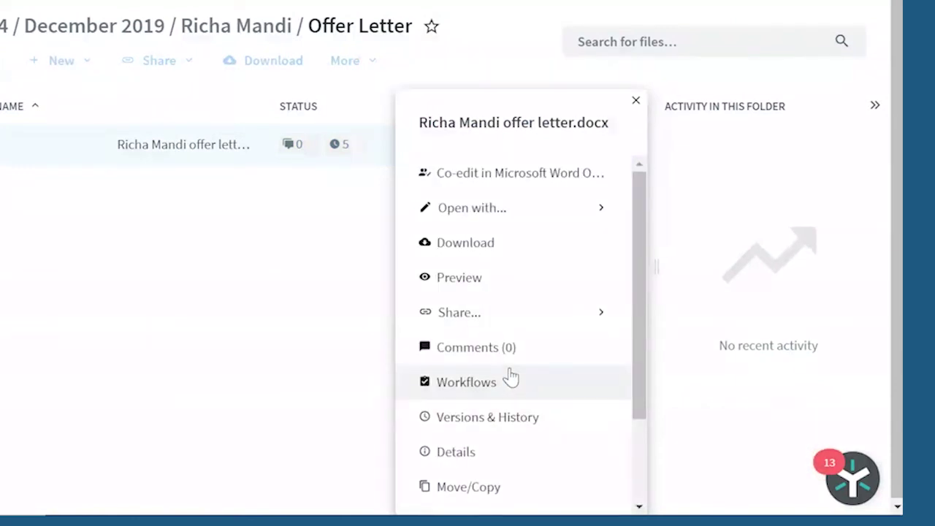
mouse_move(576, 319)
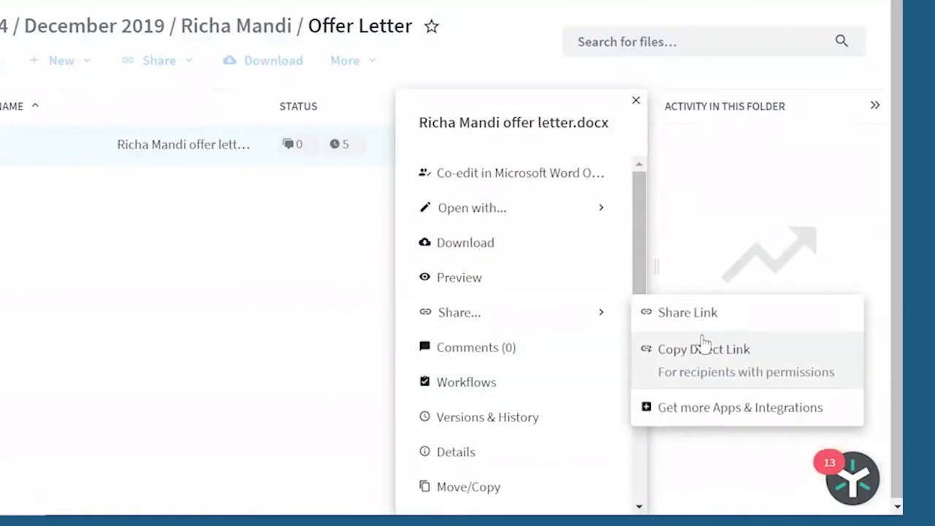
left_click(167, 250)
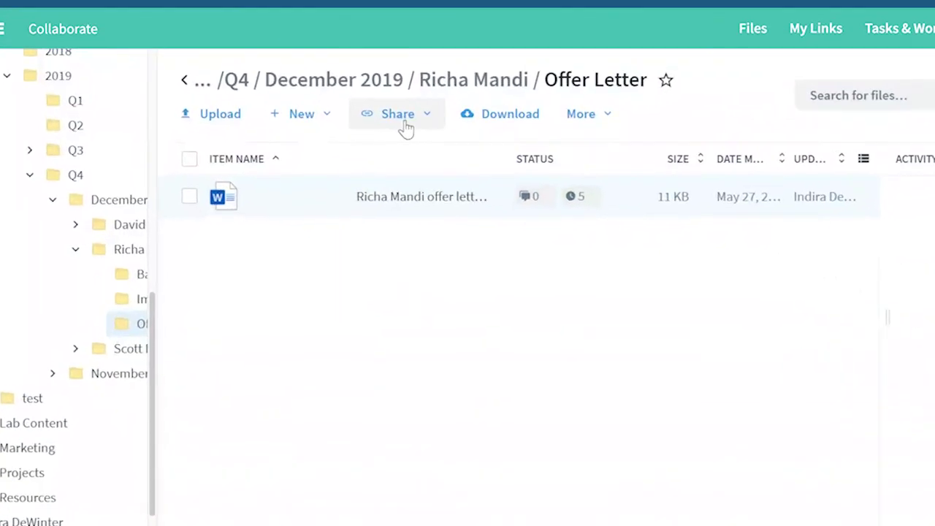
left_click(404, 128)
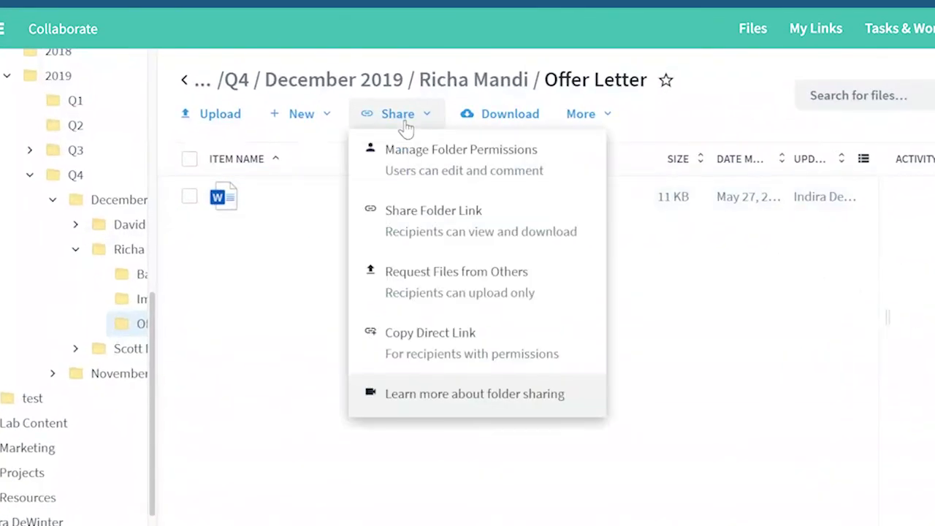
left_click(428, 168)
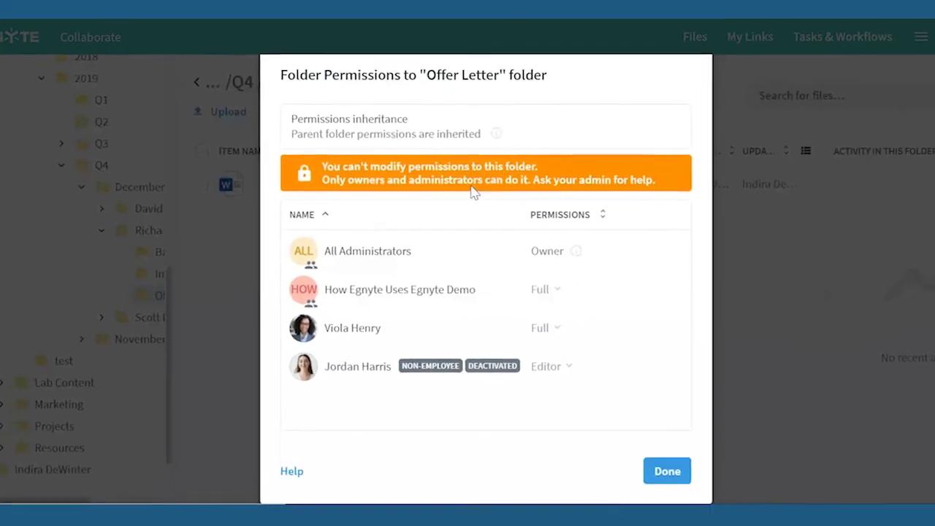
left_click(606, 463)
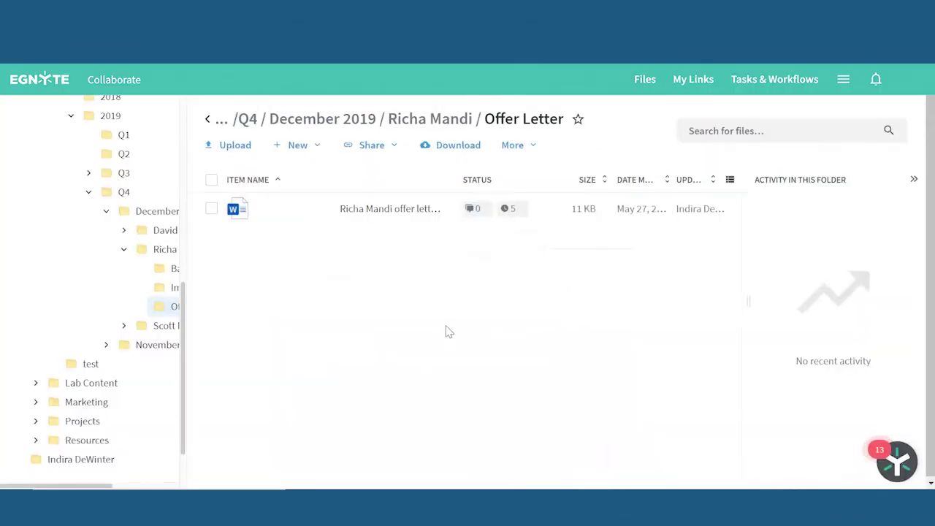